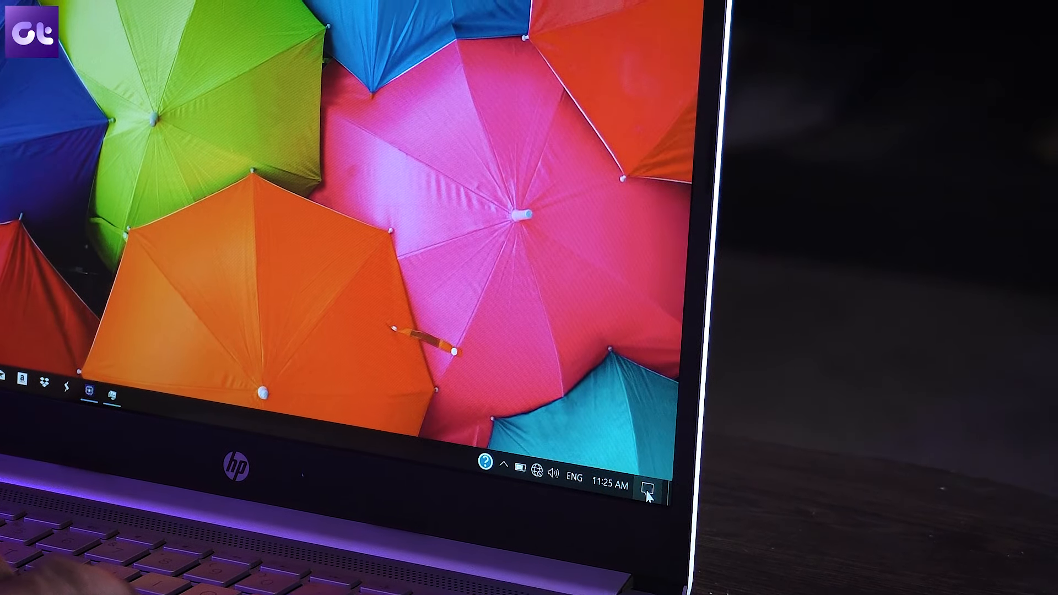
left_click(649, 488)
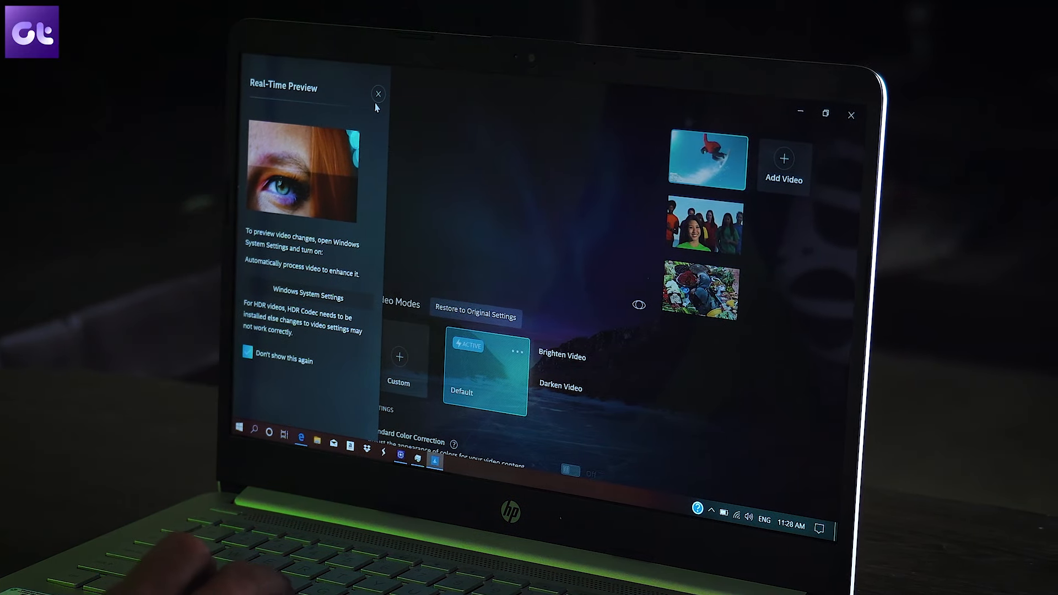
left_click(371, 95)
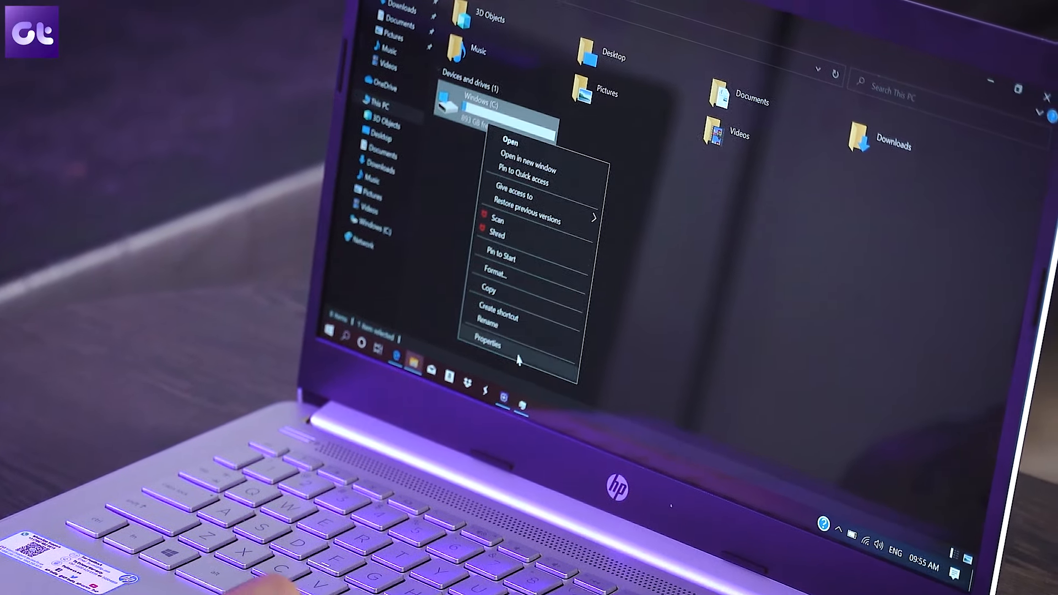
left_click(519, 360)
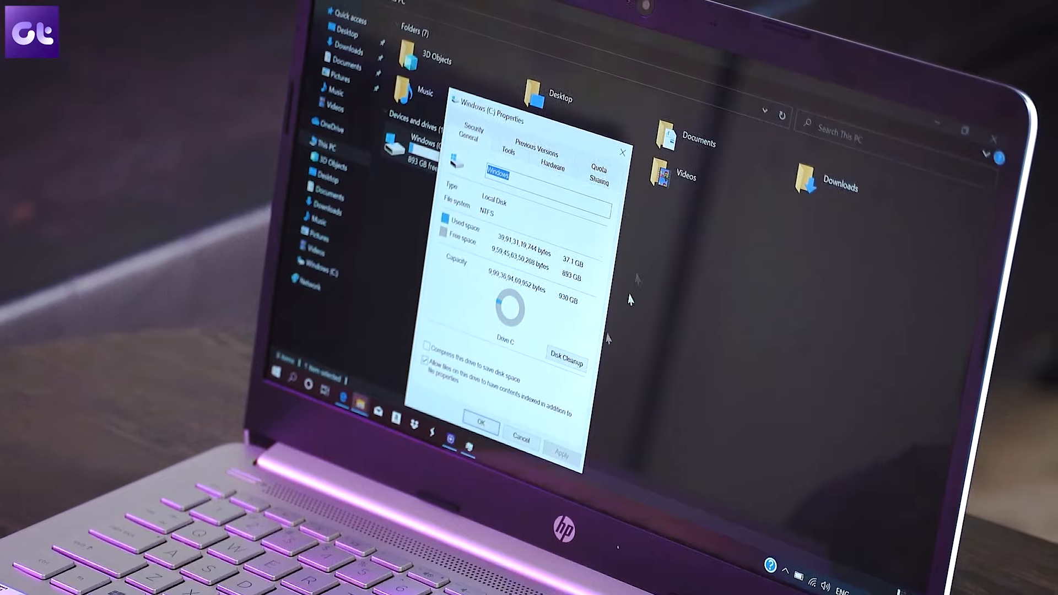